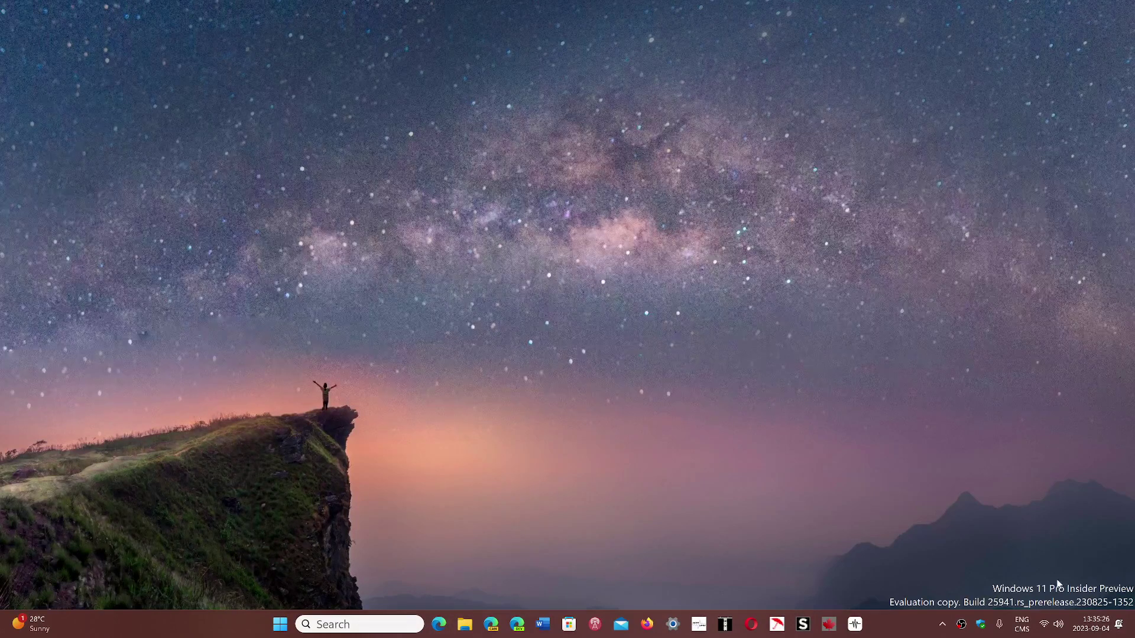
# Step: Open Network & internet settings from the taskbar network icon's right-click menu
pyautogui.rightClick(1054, 627)
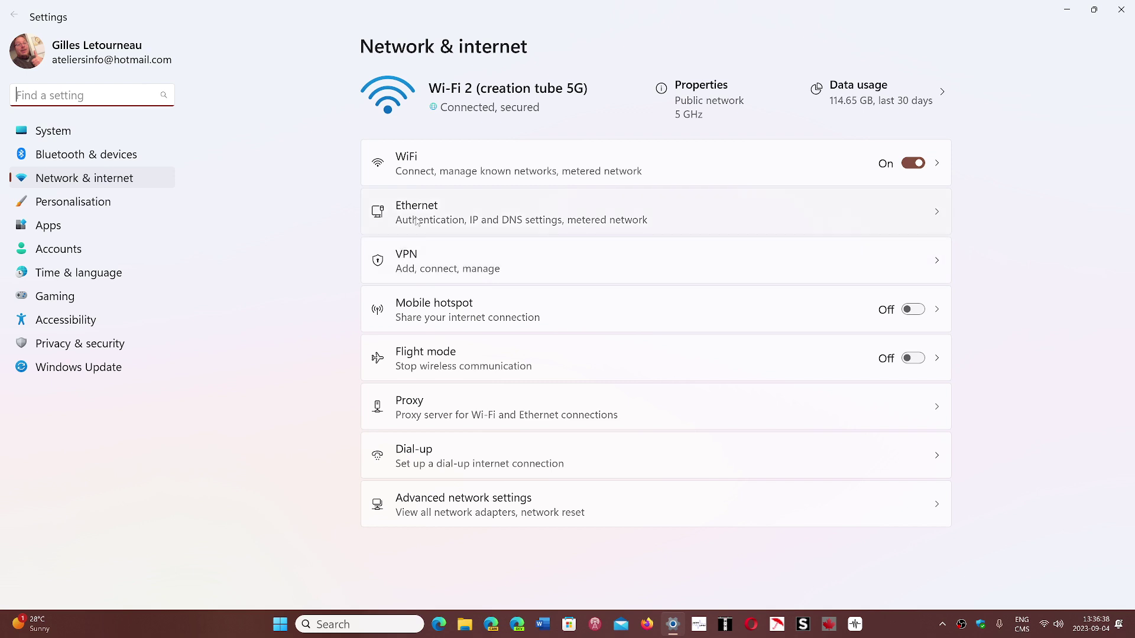
# Step: Go to Wi-Fi and open the creation tube 5G network's properties page
pyautogui.click(414, 175)
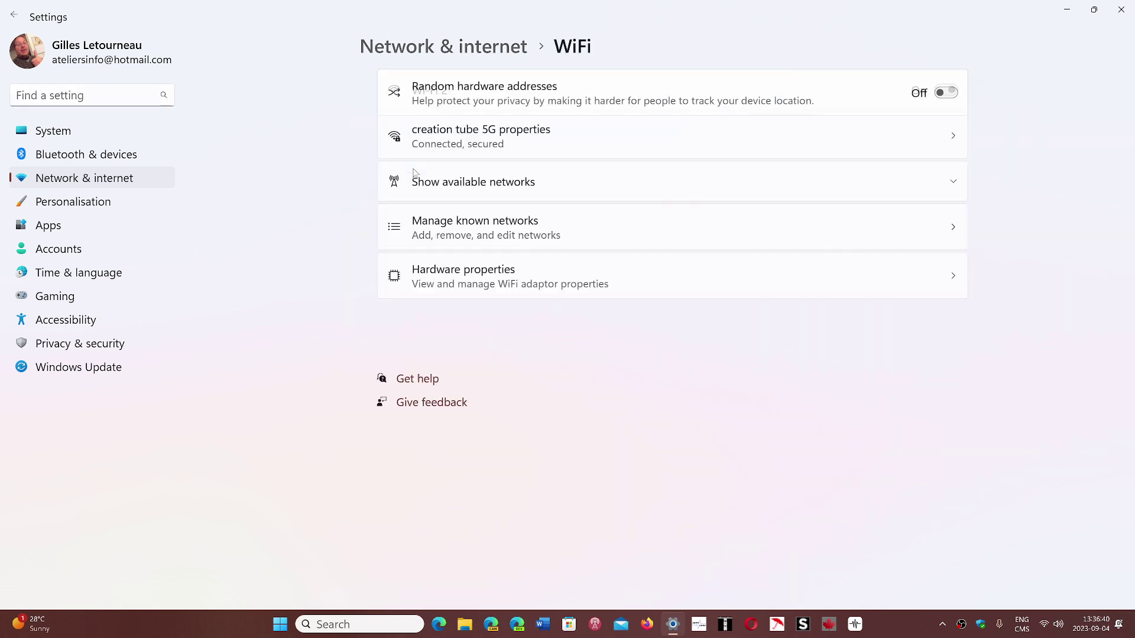
pyautogui.click(486, 143)
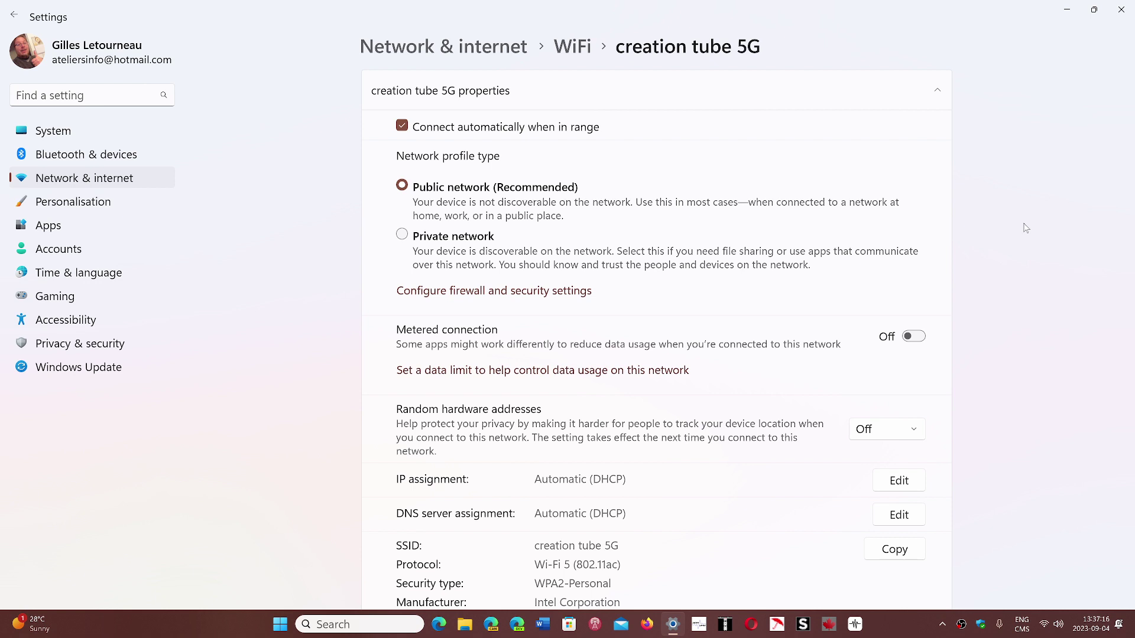
pyautogui.scroll(-5, 1025, 229)
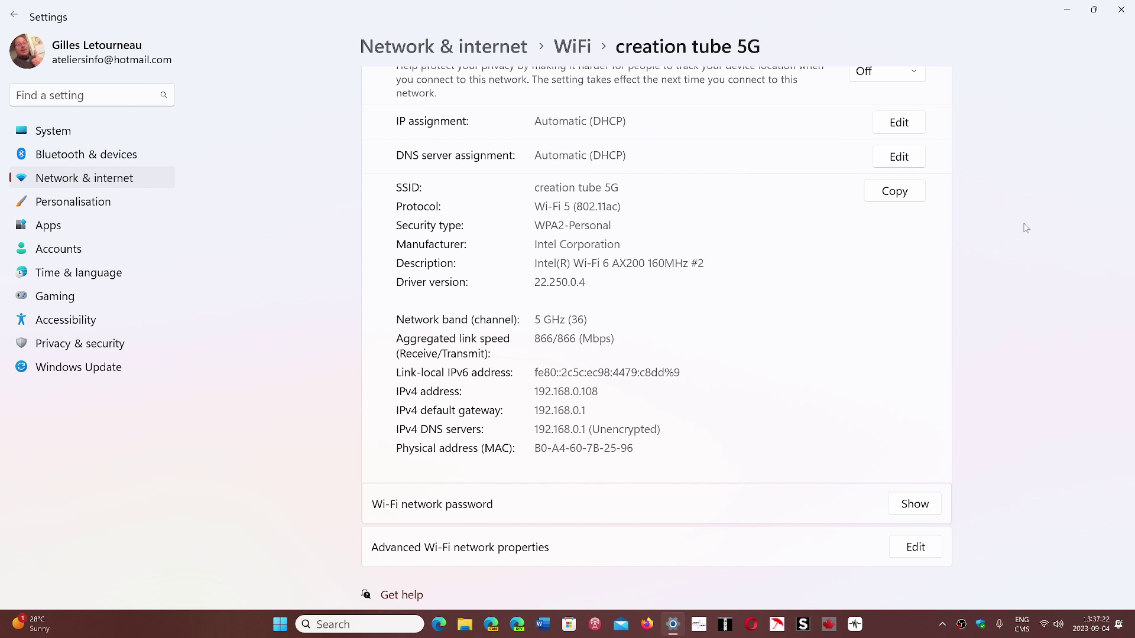
# Step: Close the Settings window to return to the empty desktop
pyautogui.click(1121, 10)
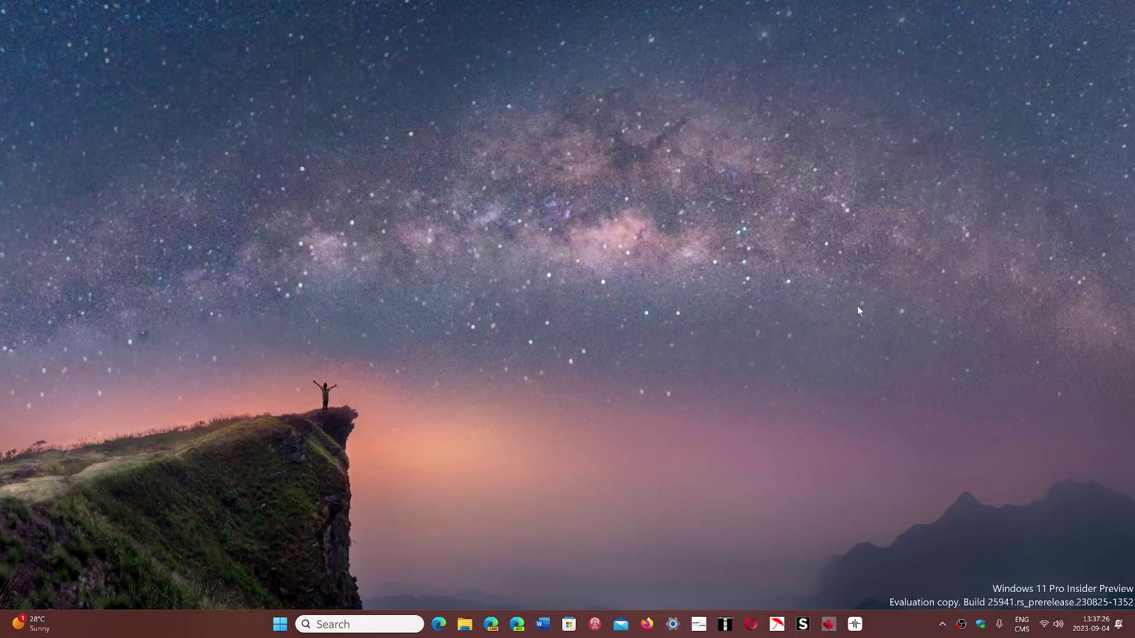